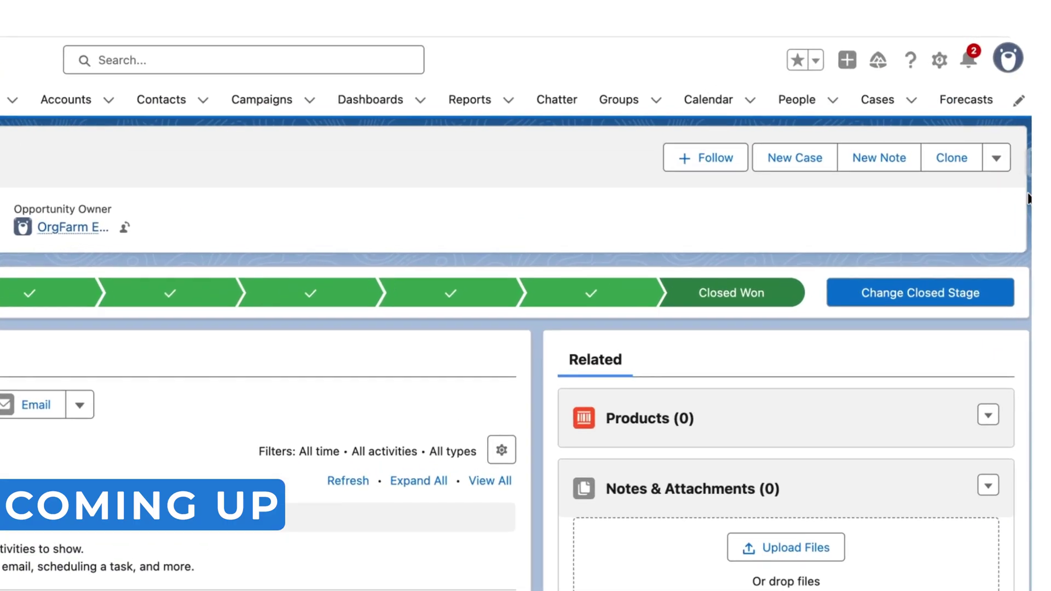
Switch the opportunity list view to All Opportunities, showing all 33 records.
{"action": "left_click", "coordinate": [996, 158]}
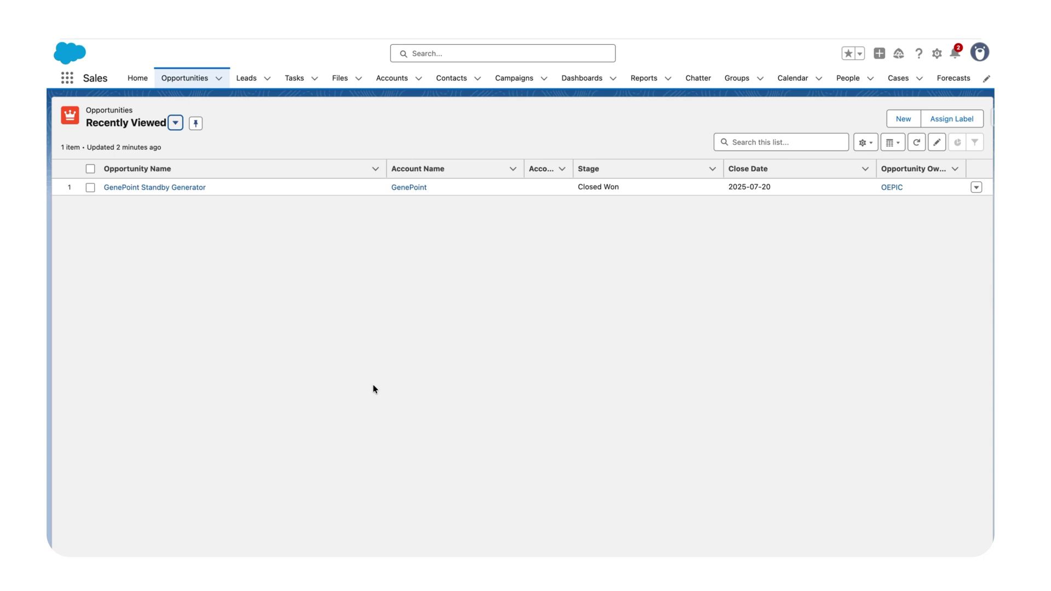
{"action": "left_click", "coordinate": [156, 121]}
{"action": "left_click", "coordinate": [138, 195]}
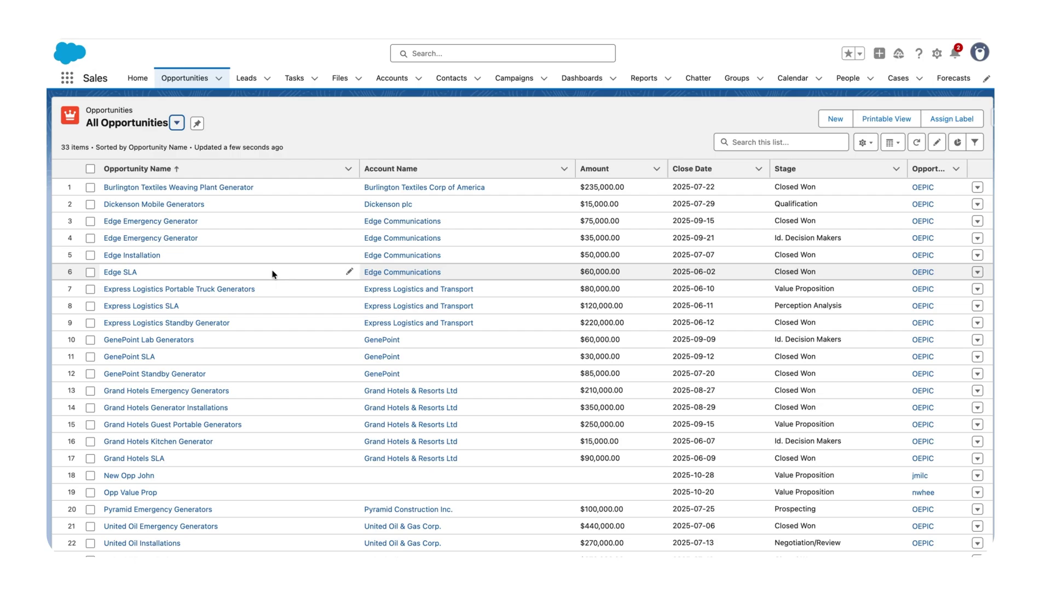
Confirm the second user's browser session and its current opportunity list, then return to the owner's window.
{"action": "key", "text": "super+Tab"}
{"action": "key", "text": "super+Tab"}
{"action": "key", "text": "super+Tab"}
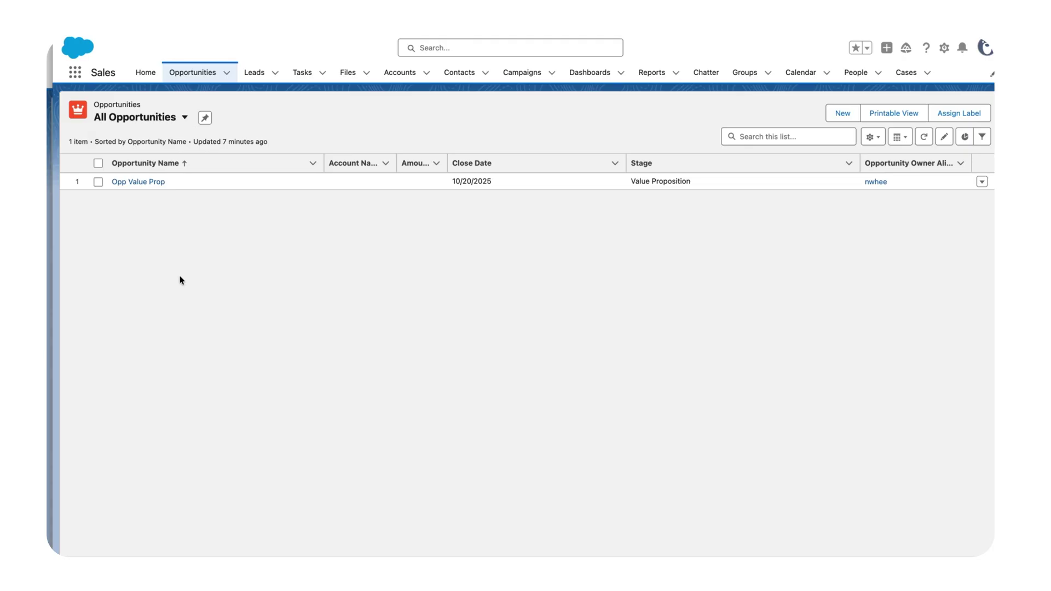
{"action": "left_click", "coordinate": [982, 53]}
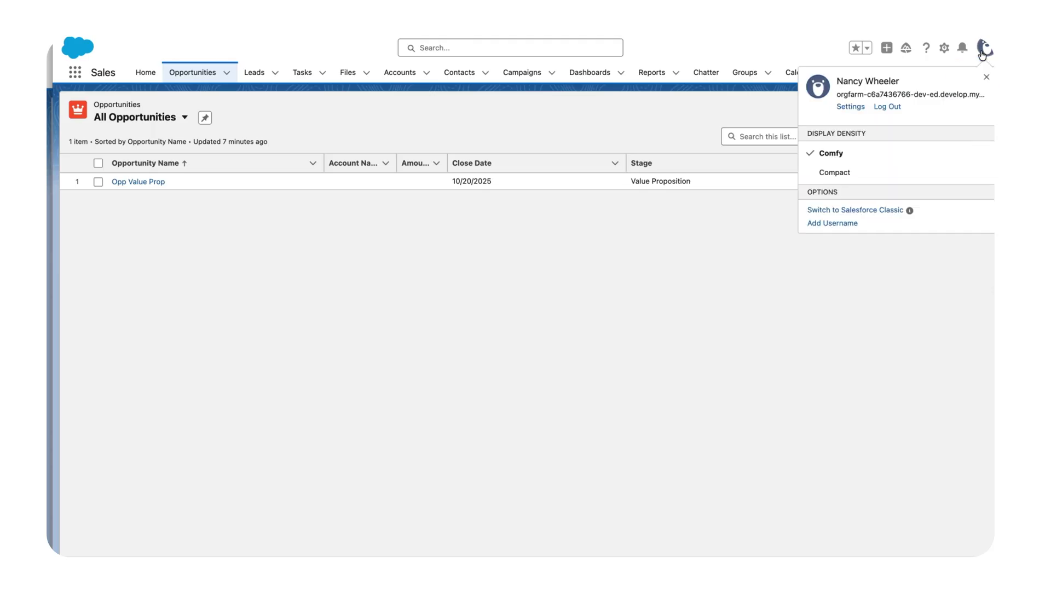
{"action": "key", "text": "super+Tab"}
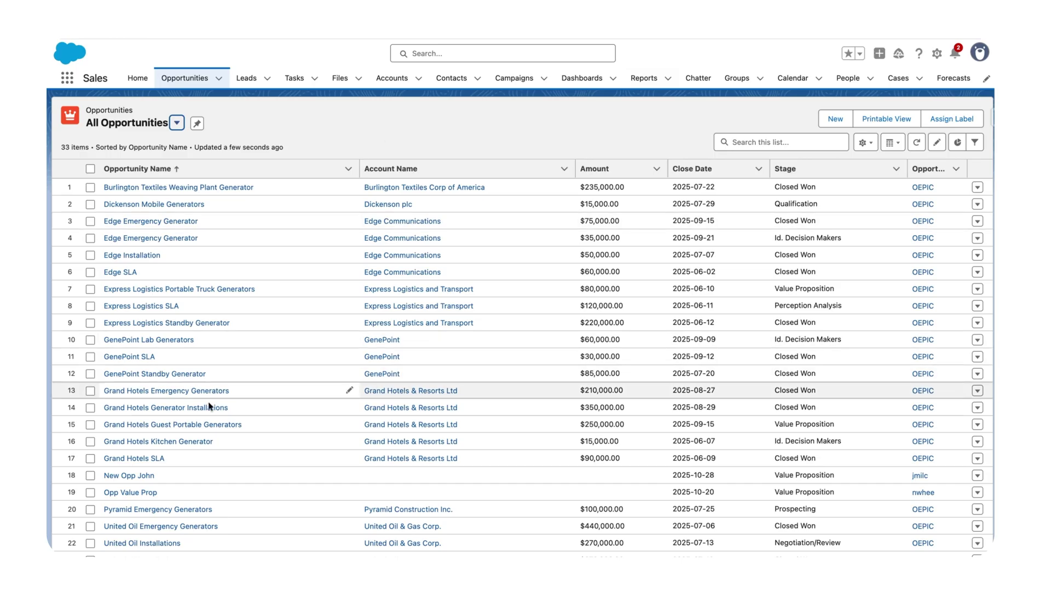
Open the sharing settings of the Grand Hotels Emergency Generators opportunity.
{"action": "left_click", "coordinate": [160, 392]}
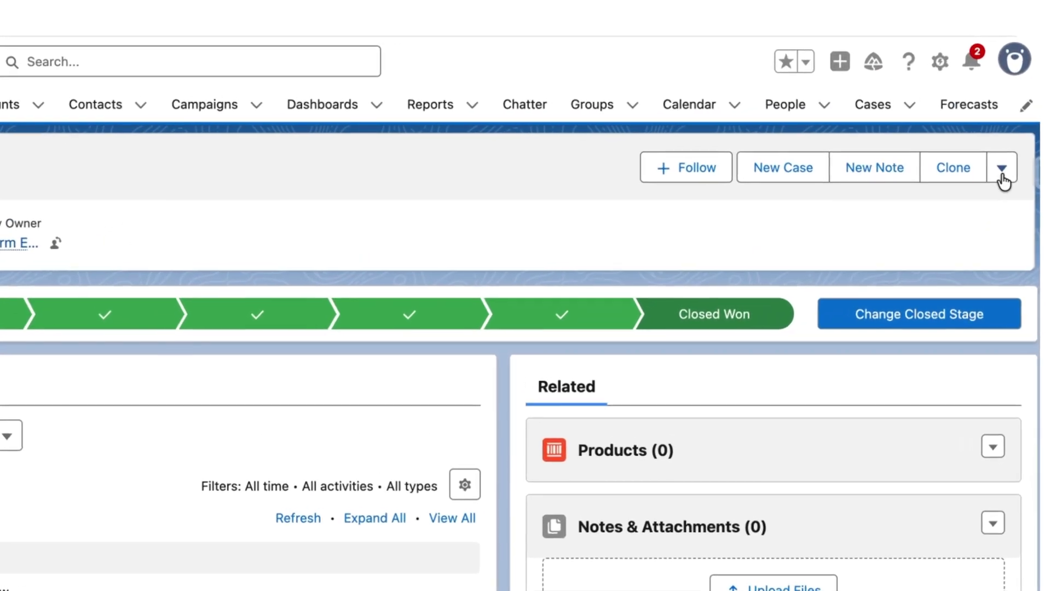
{"action": "left_click", "coordinate": [992, 153]}
{"action": "left_click", "coordinate": [943, 356]}
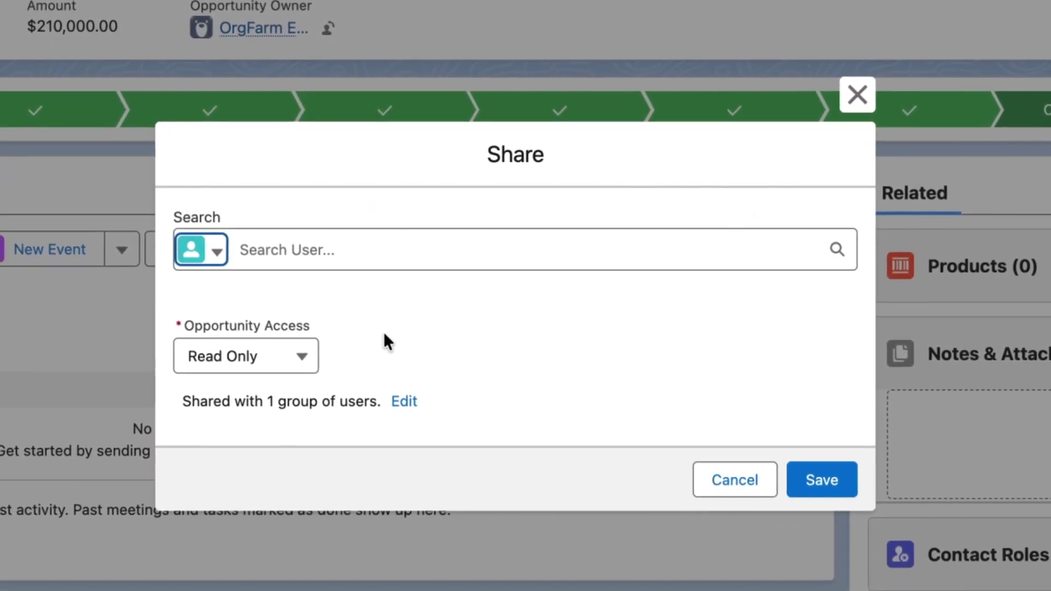
Add the second user as an individual share recipient with Read/Write opportunity access and save.
{"action": "left_click", "coordinate": [214, 253]}
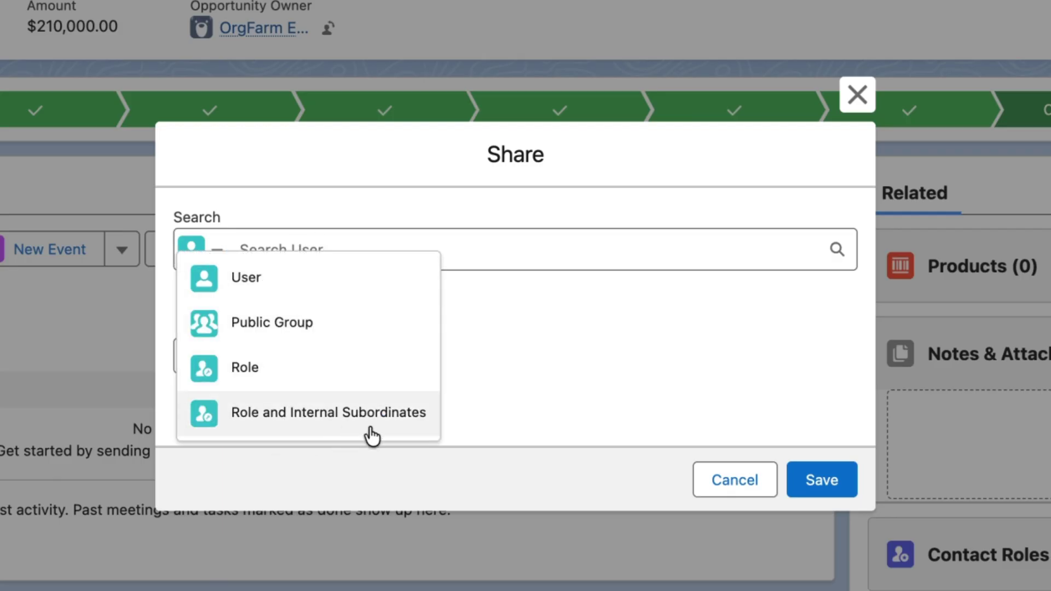
{"action": "left_click", "coordinate": [341, 296]}
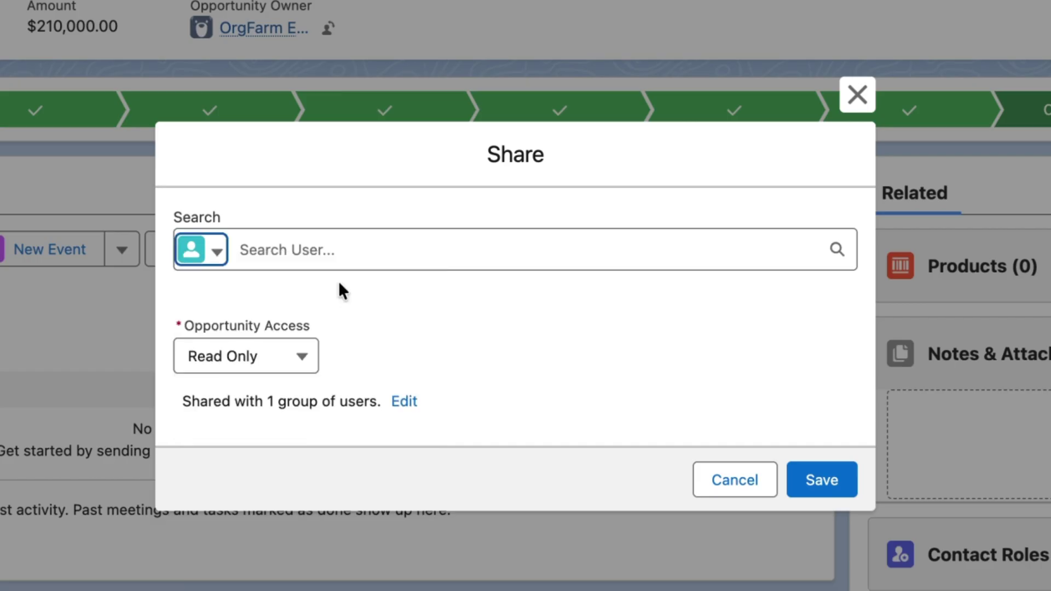
{"action": "left_click", "coordinate": [347, 259]}
{"action": "type", "text": "nanc"}
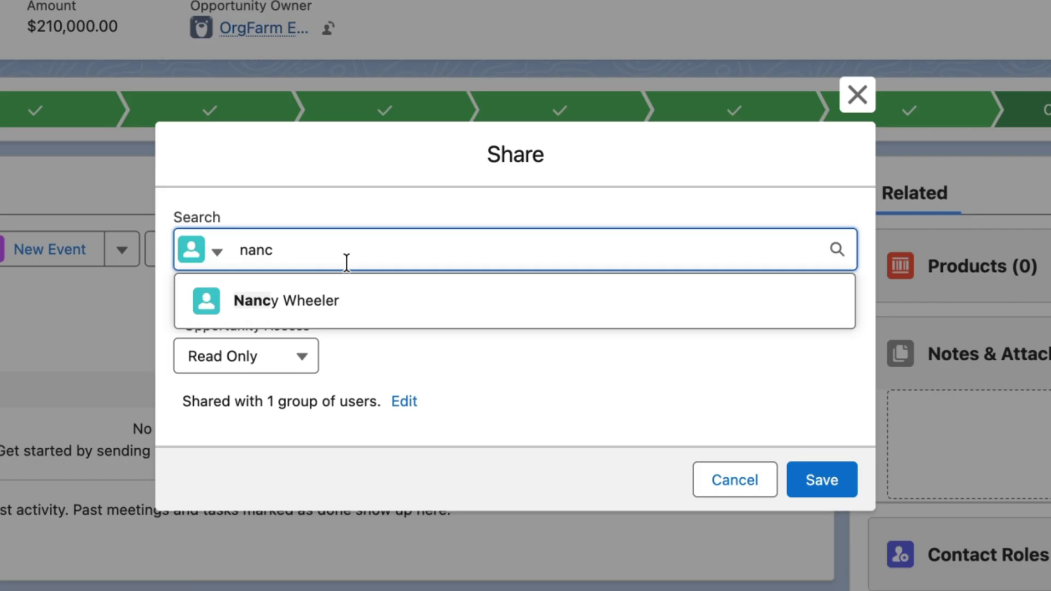
{"action": "left_click", "coordinate": [352, 297]}
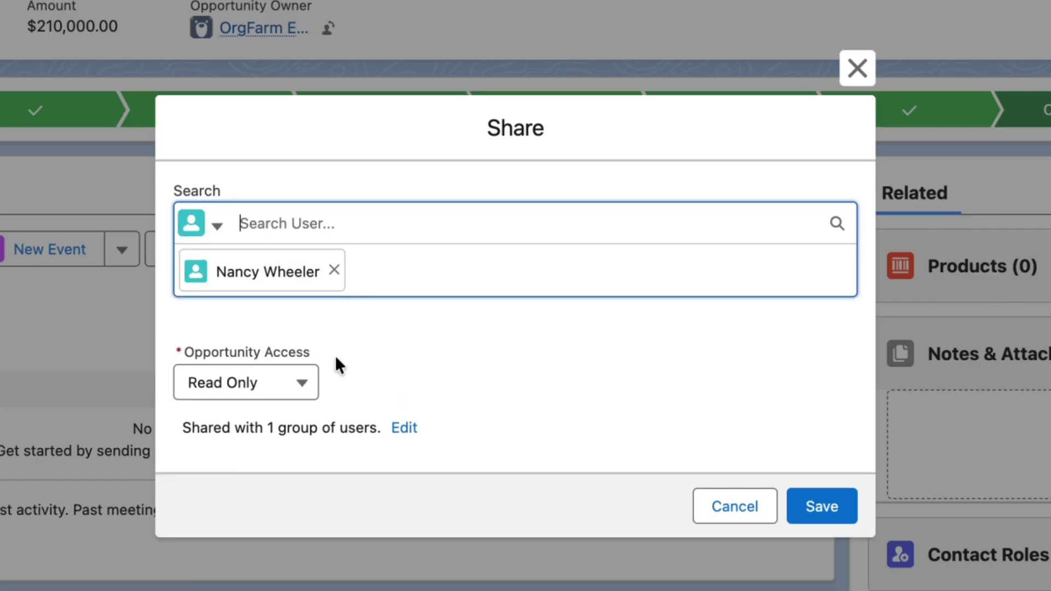
{"action": "left_click", "coordinate": [244, 386]}
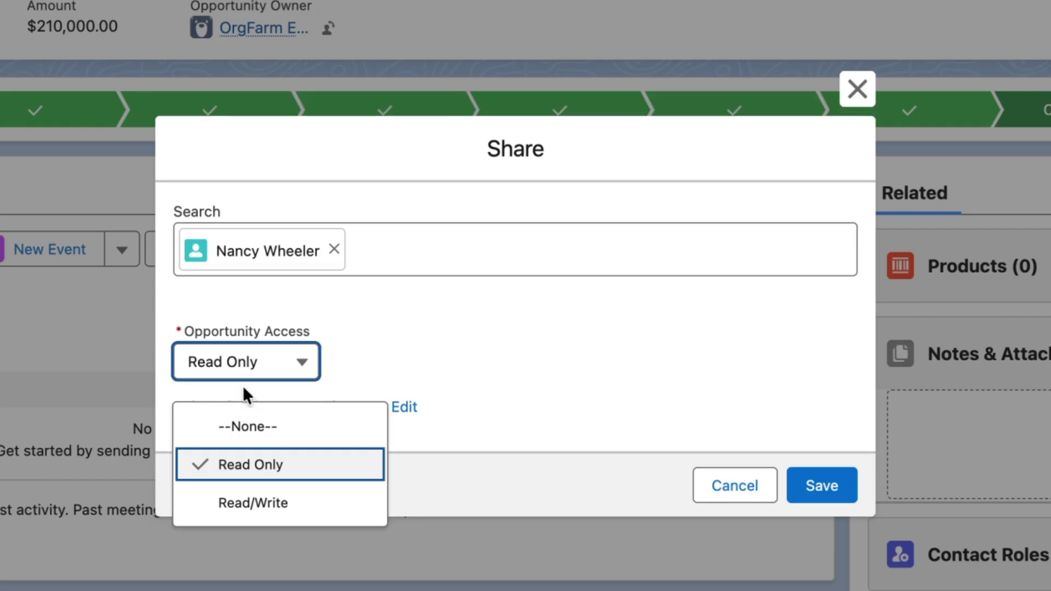
{"action": "left_click", "coordinate": [293, 514]}
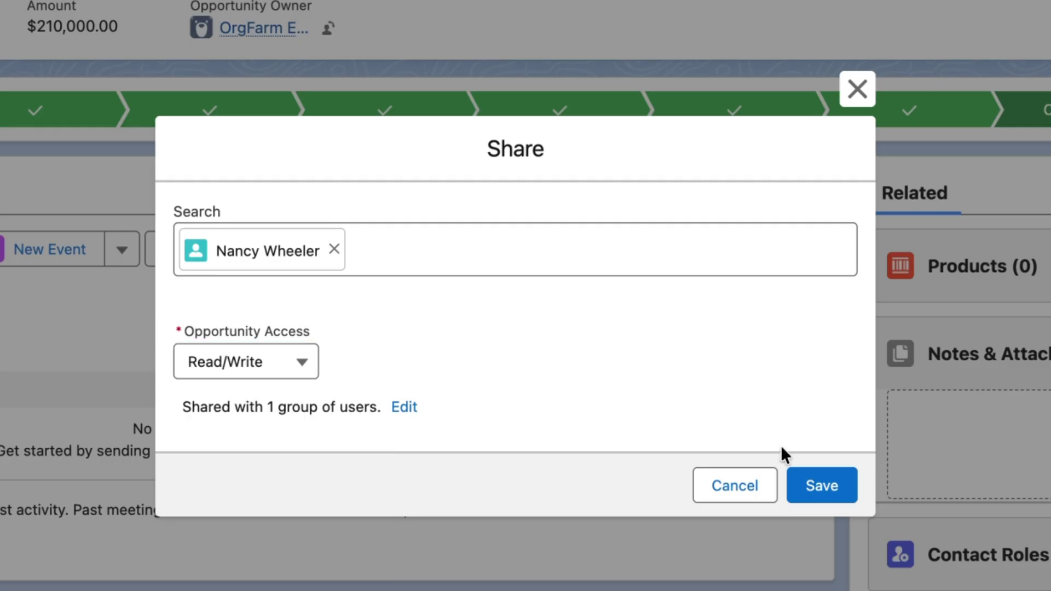
{"action": "left_click", "coordinate": [821, 485]}
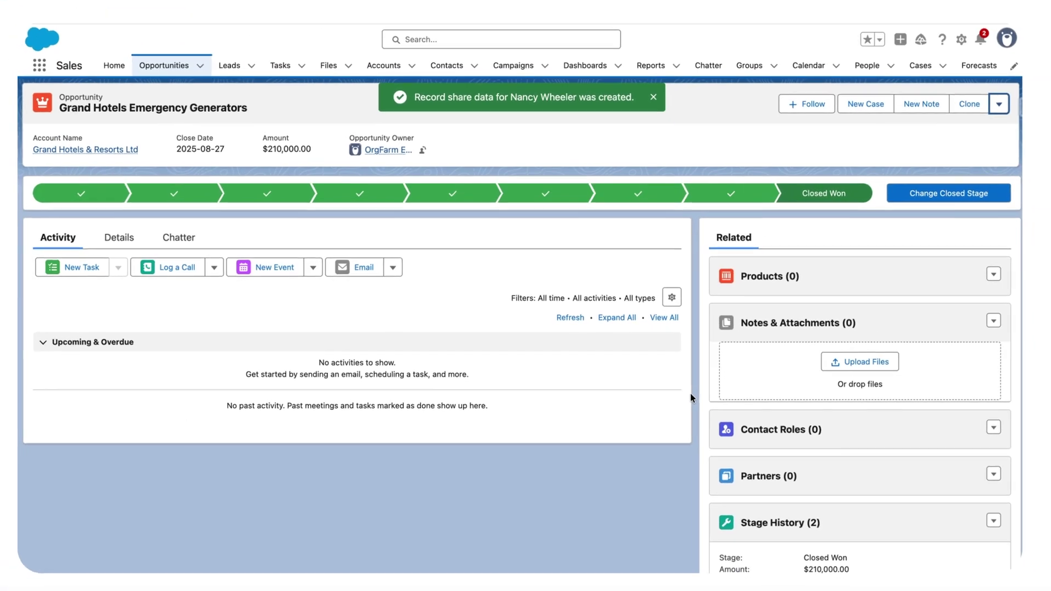
In the second user's session, reload the list and open the newly shared Grand Hotels Emergency Generators.
{"action": "left_click_drag", "start_coordinate": [199, 76], "coordinate": [39, 81]}
{"action": "left_click_drag", "start_coordinate": [128, 119], "coordinate": [65, 115]}
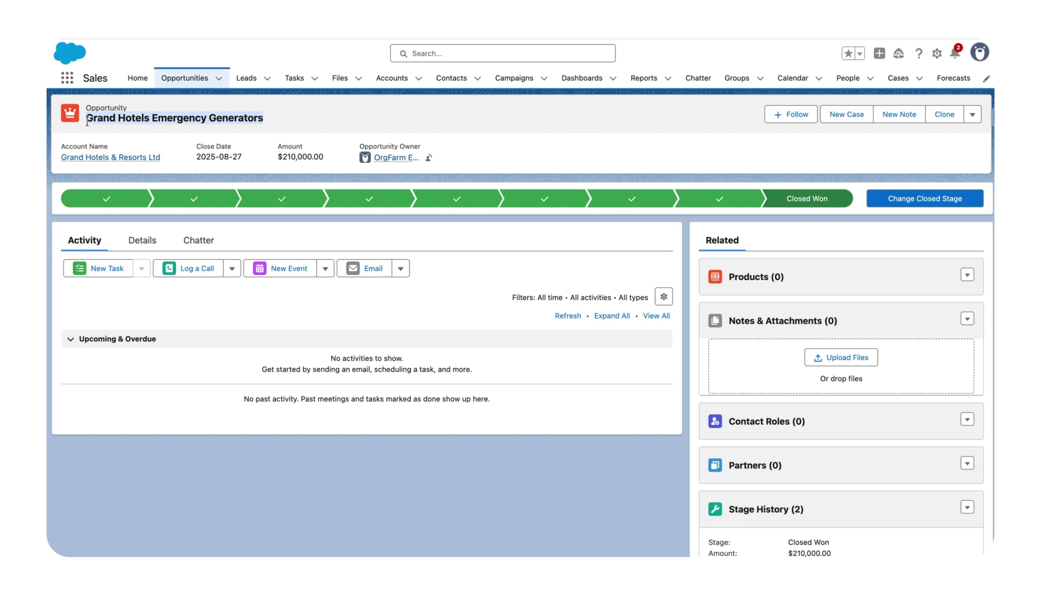
{"action": "key", "text": "super+Tab"}
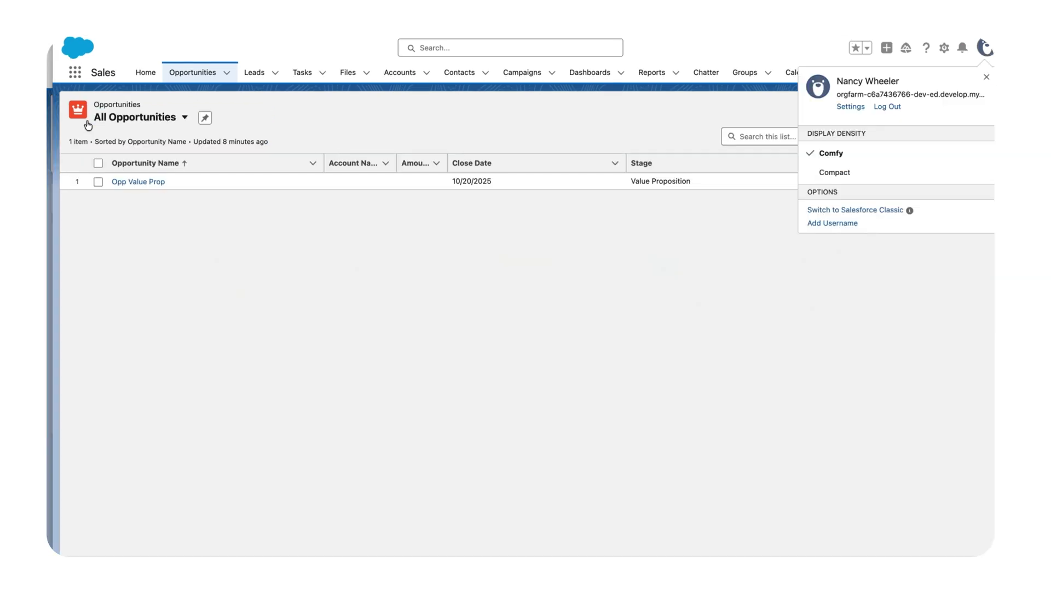
{"action": "key", "text": "super+r"}
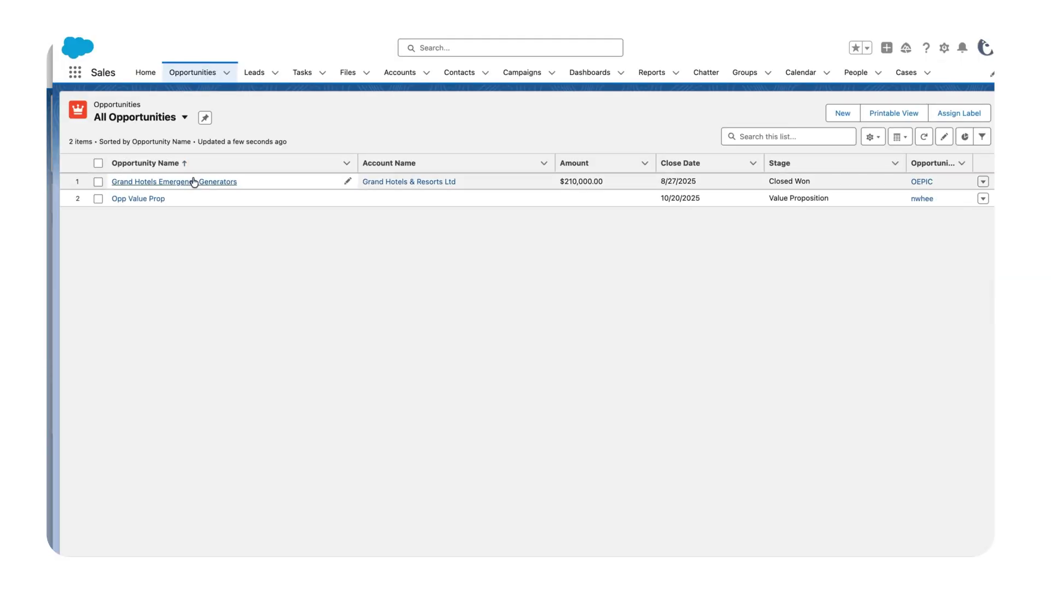
{"action": "left_click", "coordinate": [154, 182]}
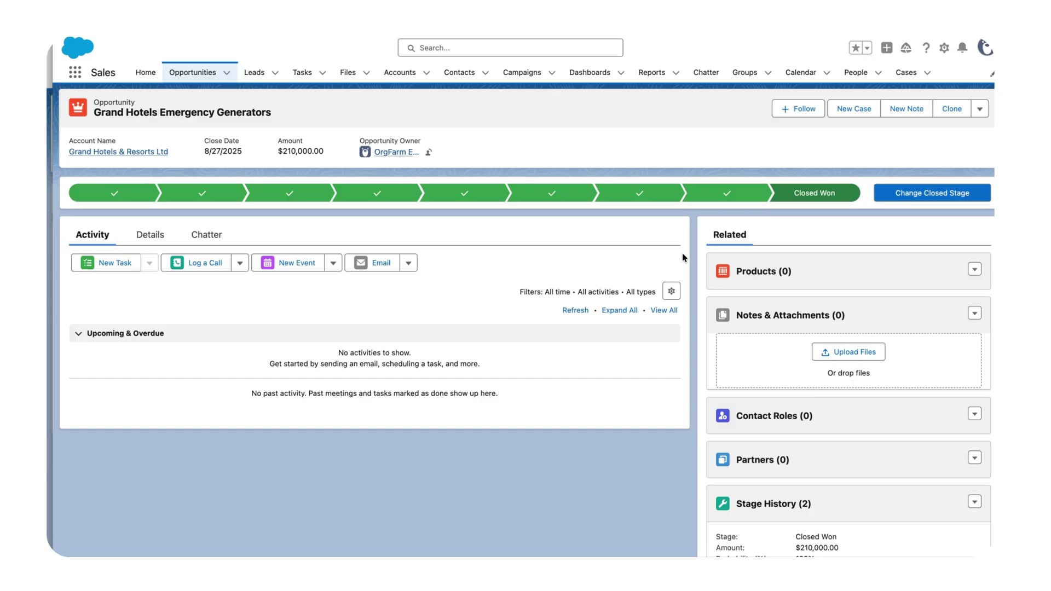
In the owner's window, open the full list of users the opportunity is shared with.
{"action": "key", "text": "super+Tab"}
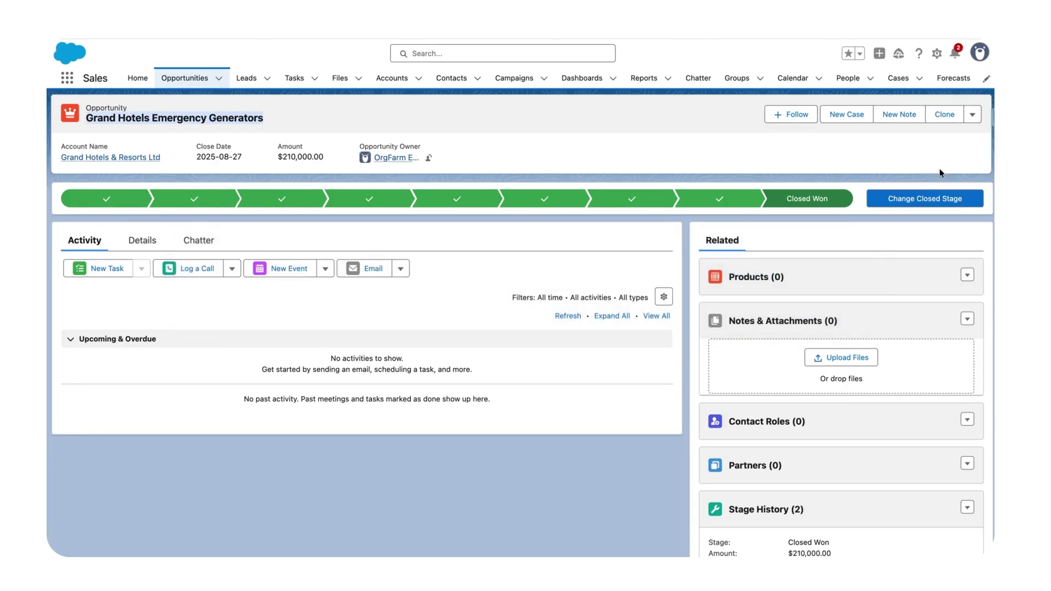
{"action": "left_click", "coordinate": [980, 108]}
{"action": "left_click", "coordinate": [935, 212]}
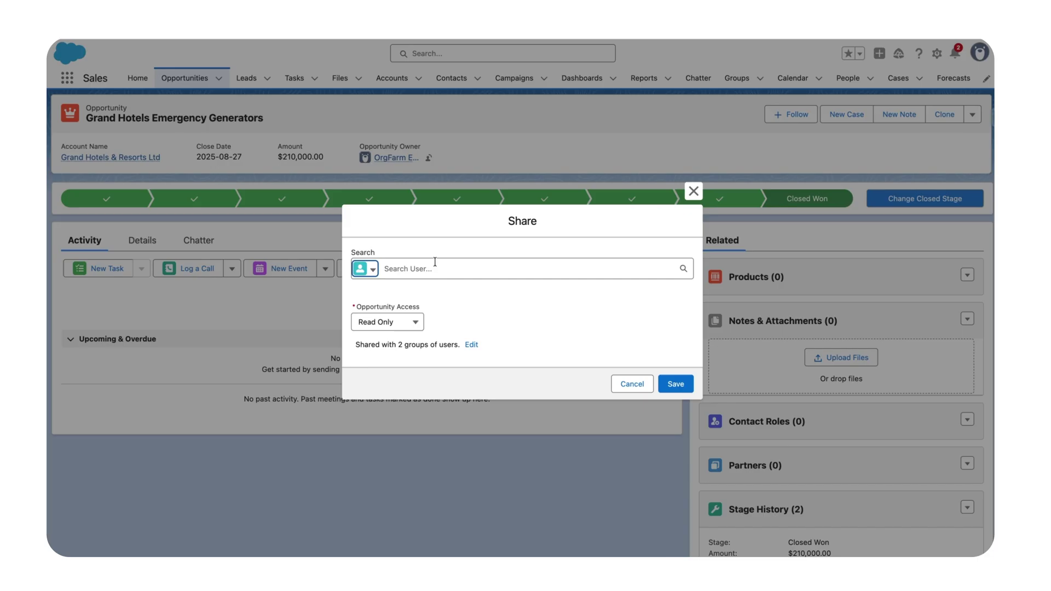
{"action": "left_click", "coordinate": [472, 346]}
{"action": "left_click", "coordinate": [352, 417]}
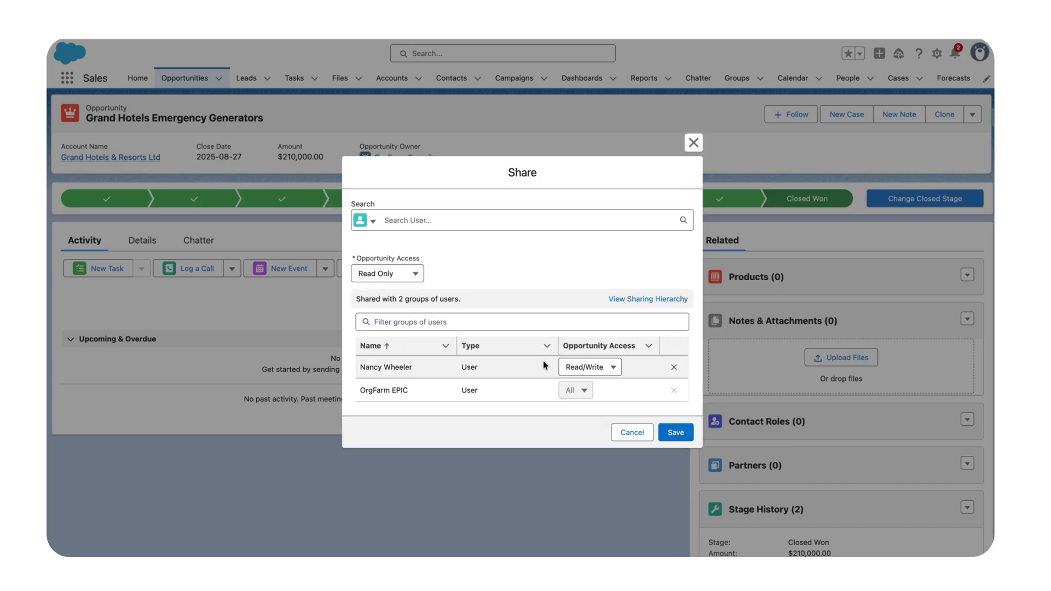
Remove the second user's Read/Write share, save, and check their session.
{"action": "left_click", "coordinate": [609, 374]}
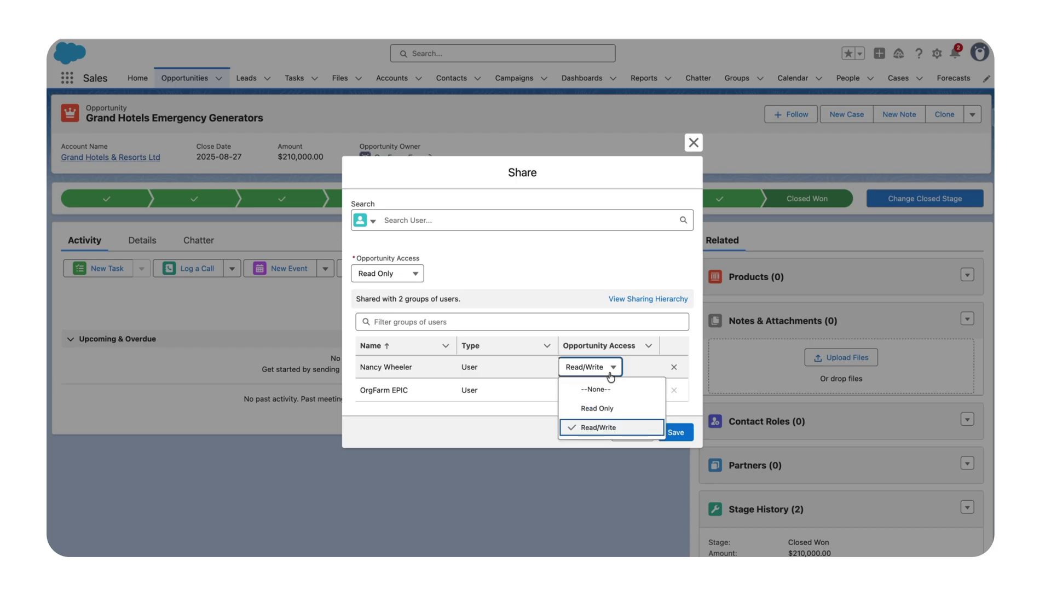
{"action": "left_click", "coordinate": [642, 358]}
{"action": "left_click", "coordinate": [674, 367]}
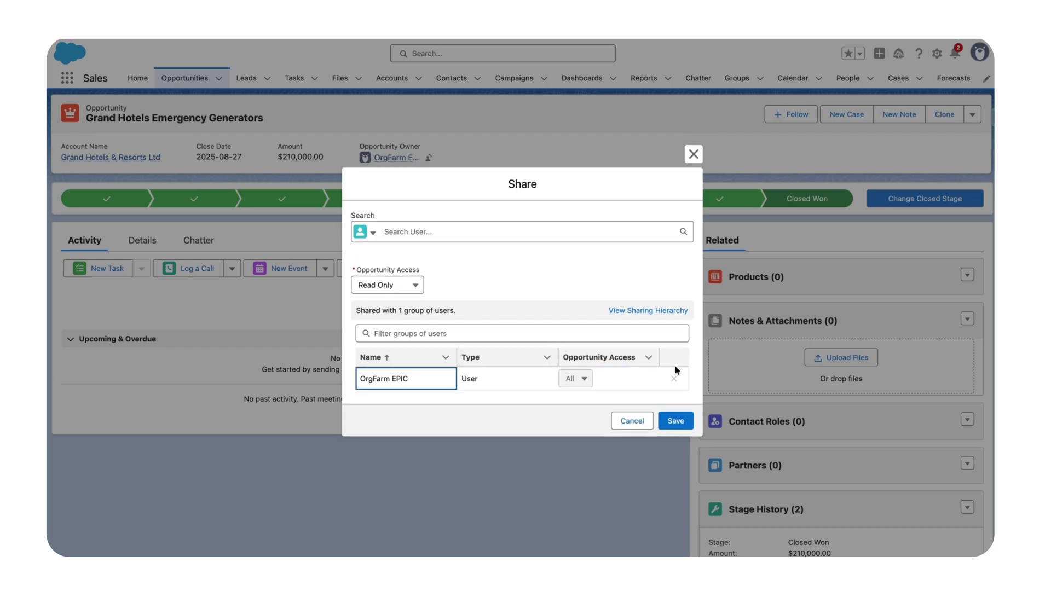
{"action": "left_click", "coordinate": [675, 425]}
{"action": "key", "text": "super+Tab"}
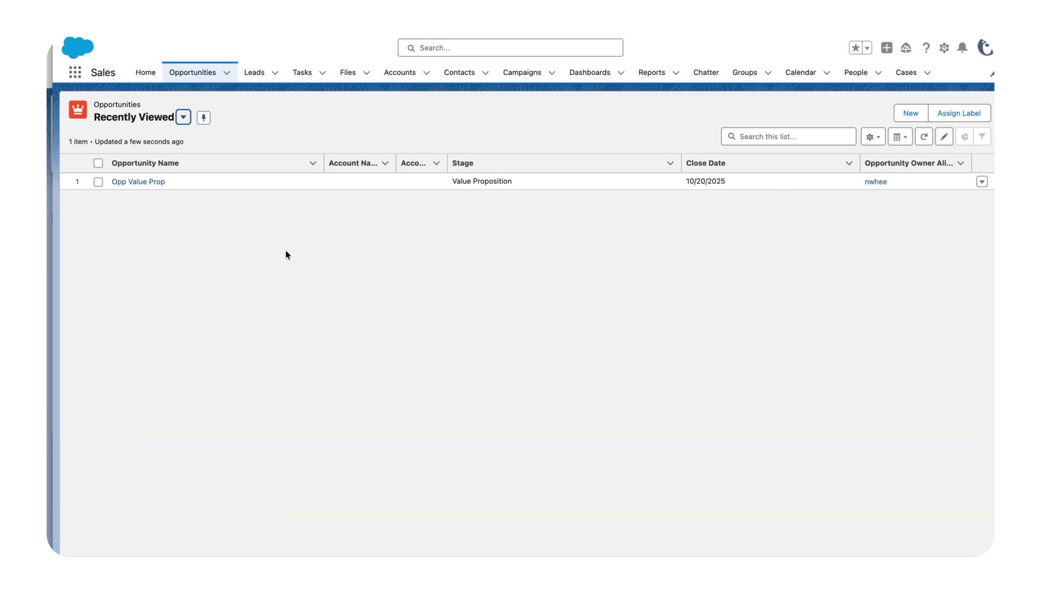
Switch back to the owner's browser window showing the opportunity record.
{"action": "key", "text": "super+Tab"}
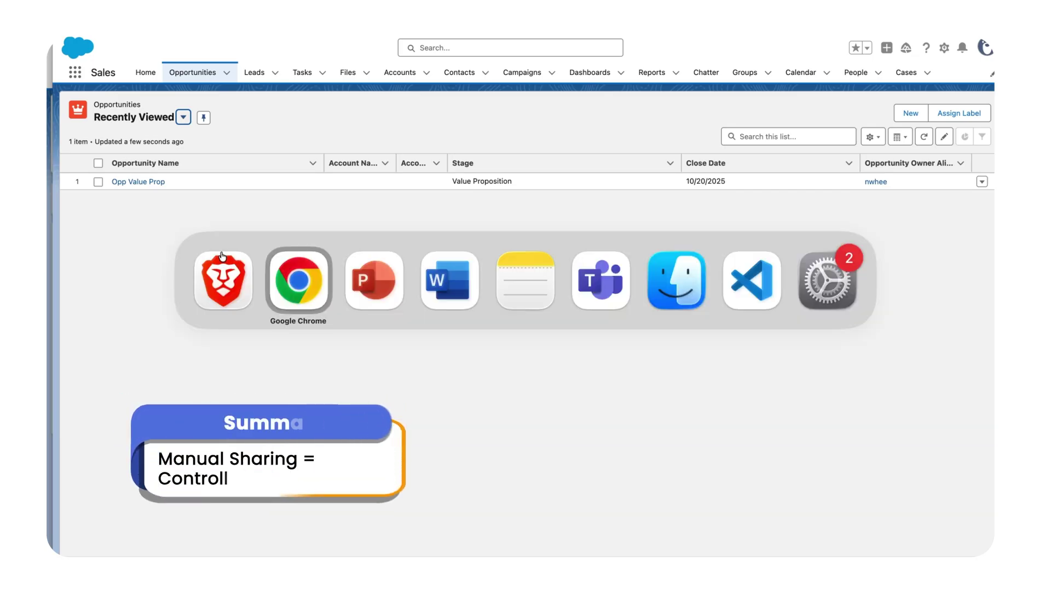